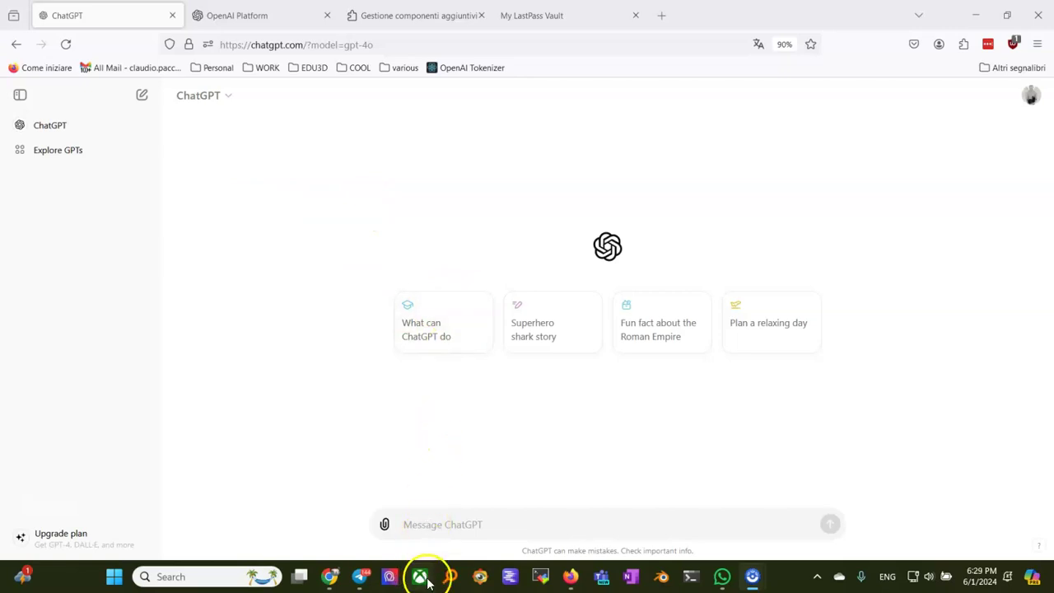
# - Turn on Temporary chat for the ChatGPT model and accept the introductory notice
pyautogui.click(427, 524)
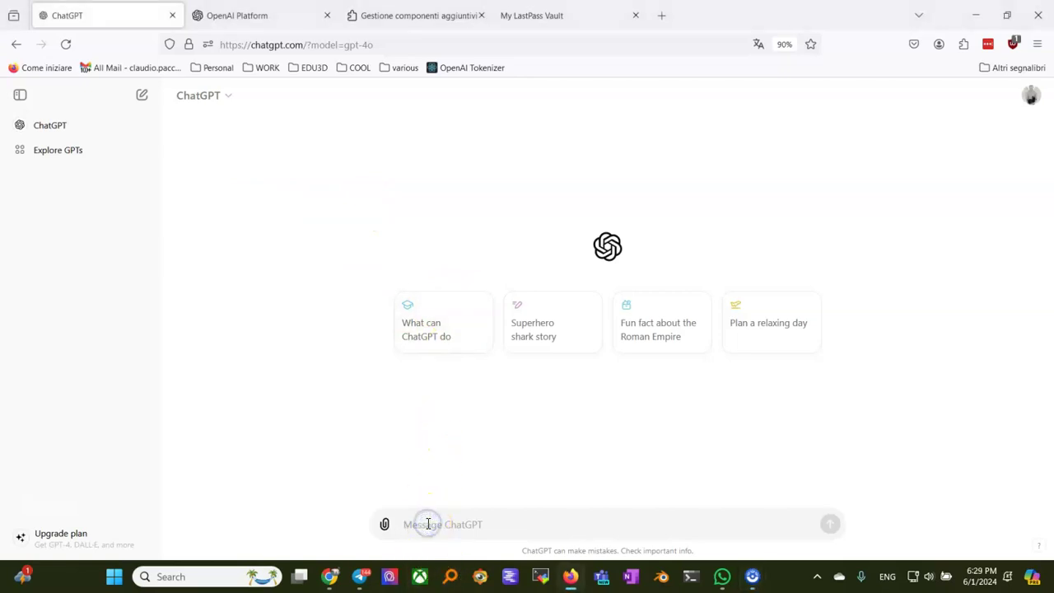
pyautogui.click(206, 97)
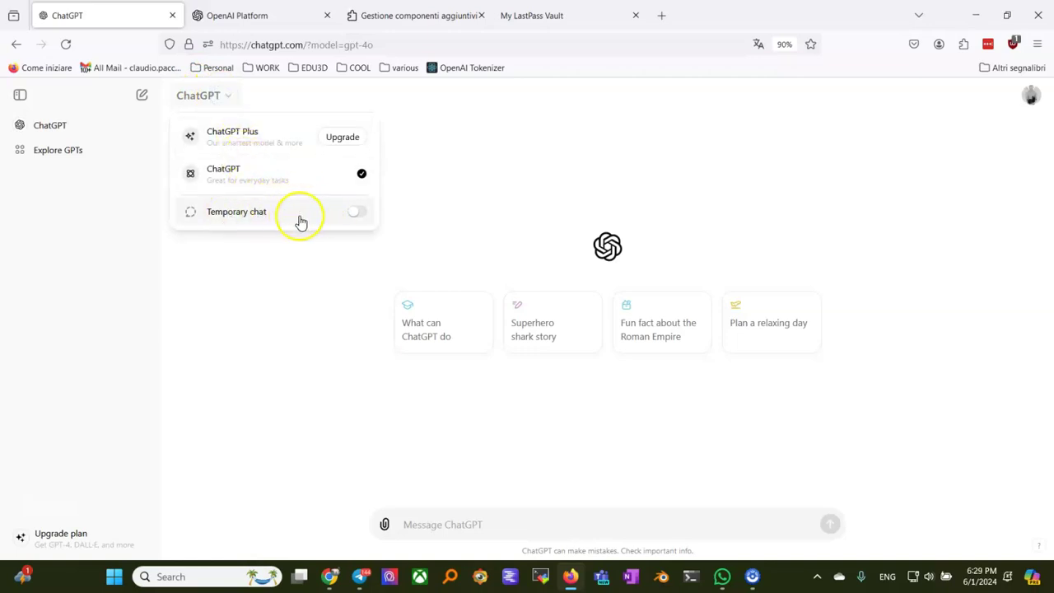
pyautogui.click(359, 213)
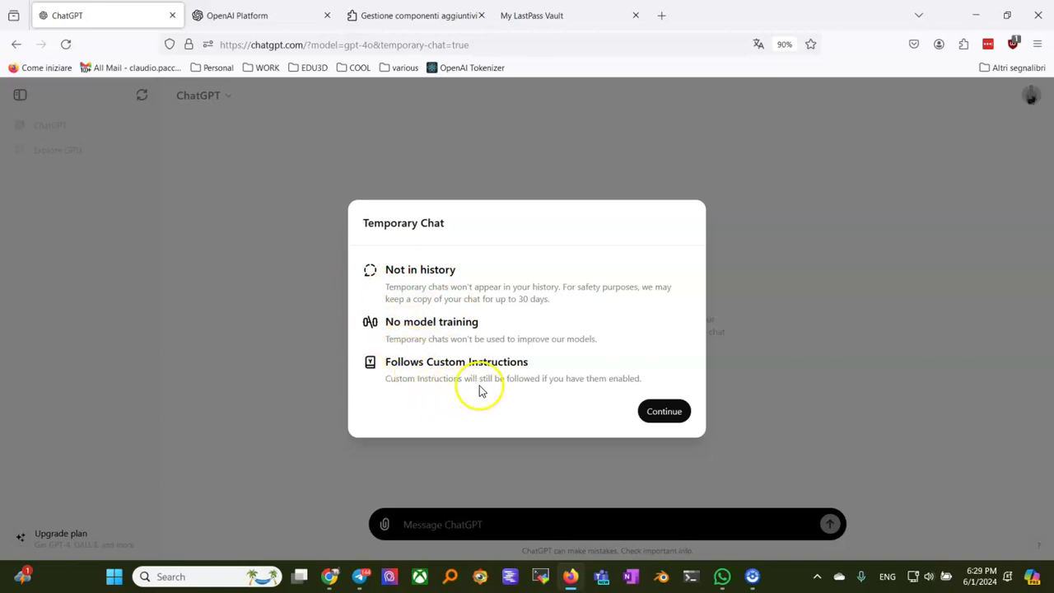
pyautogui.click(672, 409)
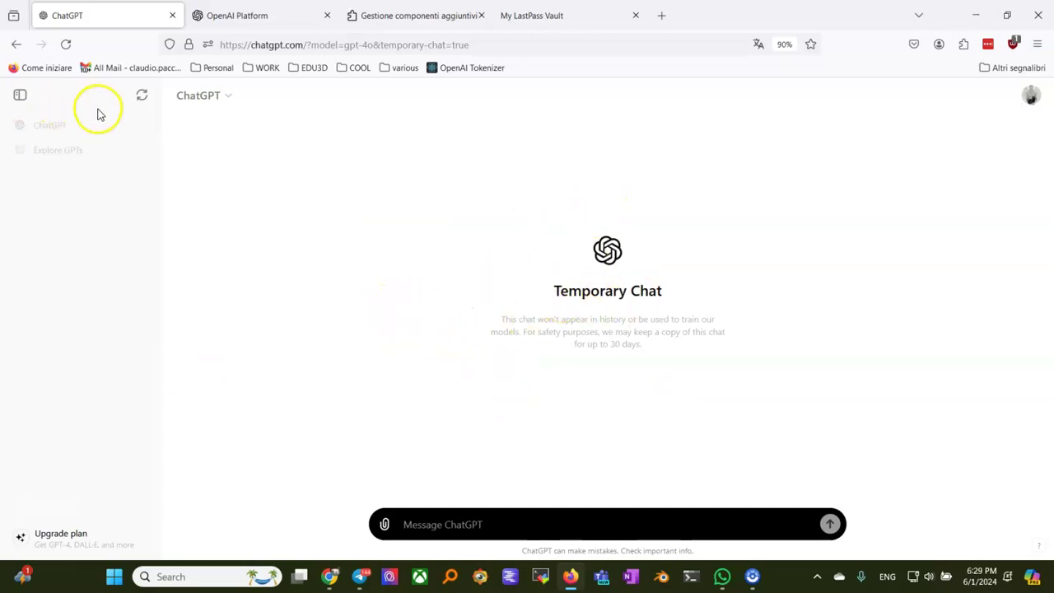
# - In the ChatGPT customization, fill in the about-you instructions with "sono in Italia, rispondi in italiano in maniera dettagliata."
pyautogui.click(1032, 96)
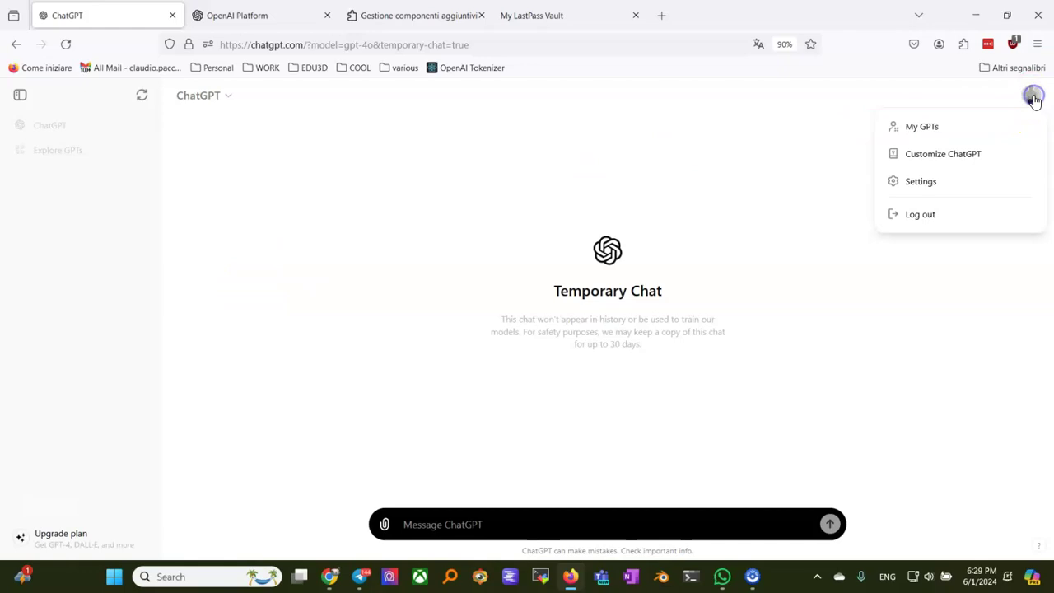
pyautogui.click(928, 153)
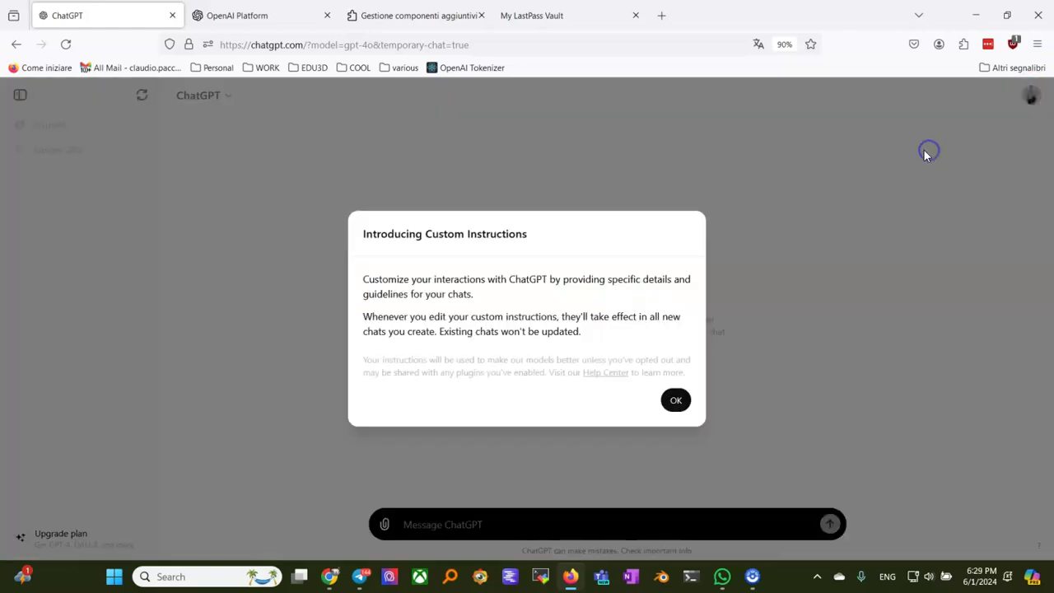
pyautogui.click(676, 400)
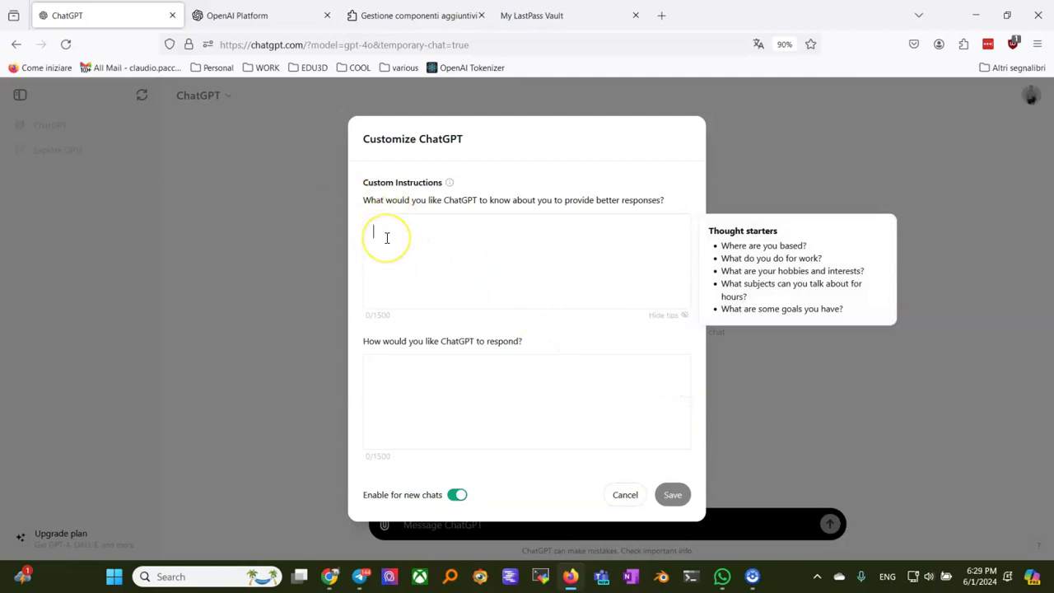
pyautogui.write('eri')
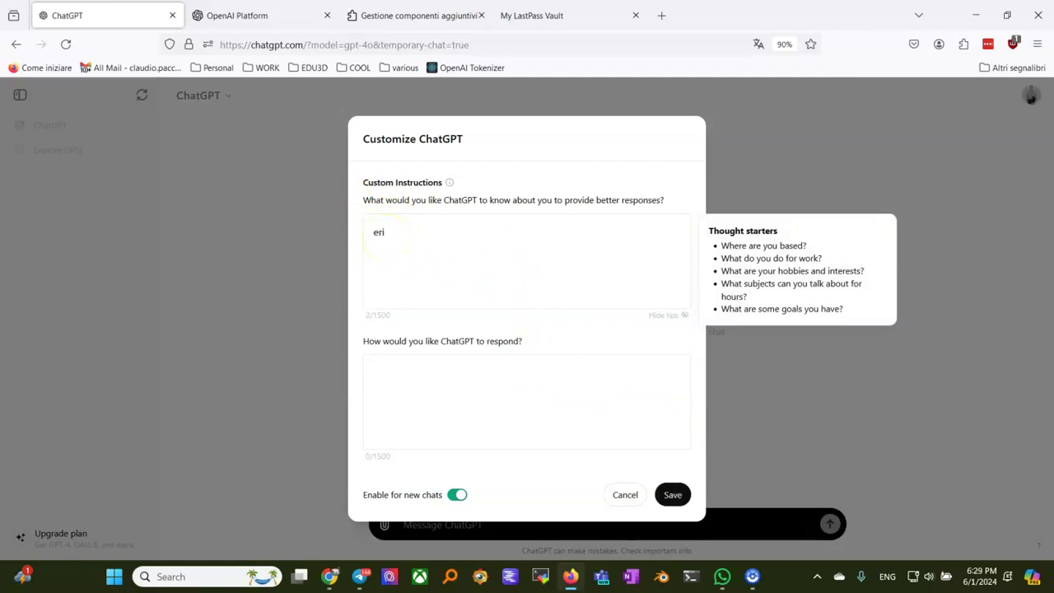
pyautogui.press('BackSpace')
pyautogui.write('s')
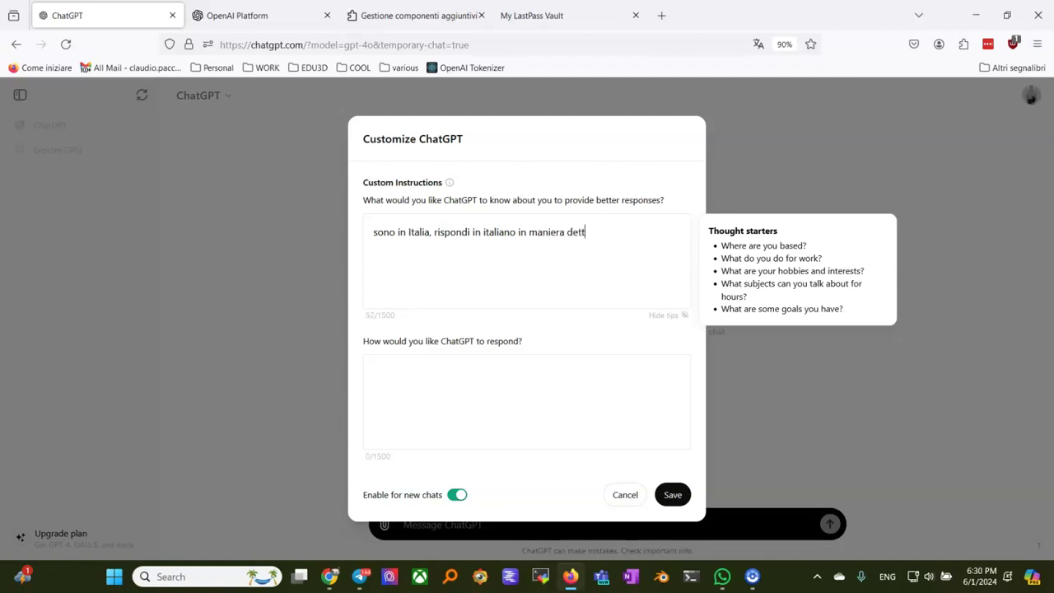
pyautogui.write('li8a')
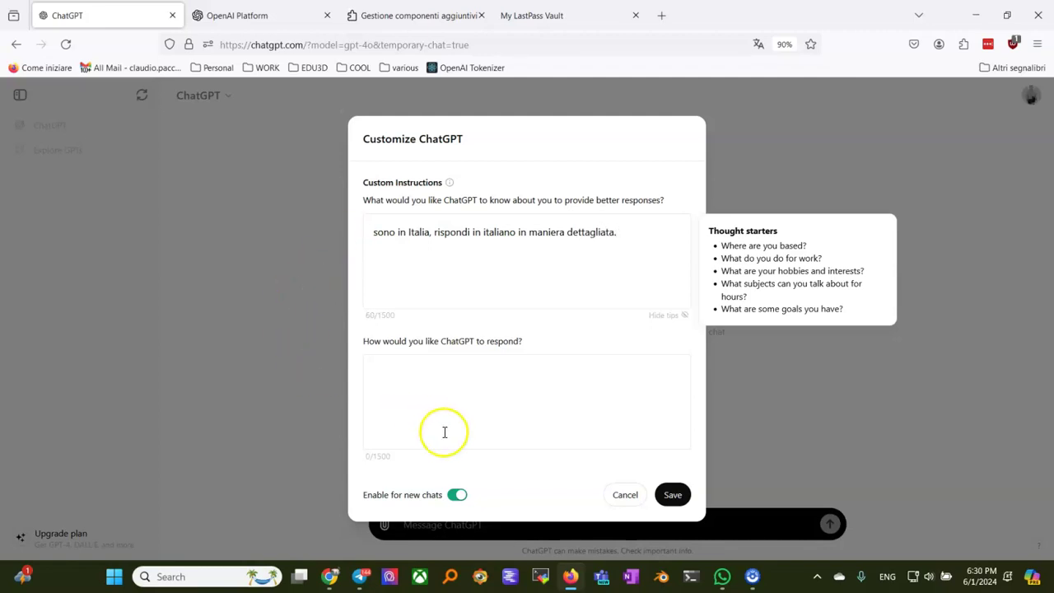
# - Enter "usa un tono informale, ma preciso, adatto per un educatore, quindi specificando eventuali informazioni pedagogiche." as the response style and save the custom instructions
pyautogui.click(425, 374)
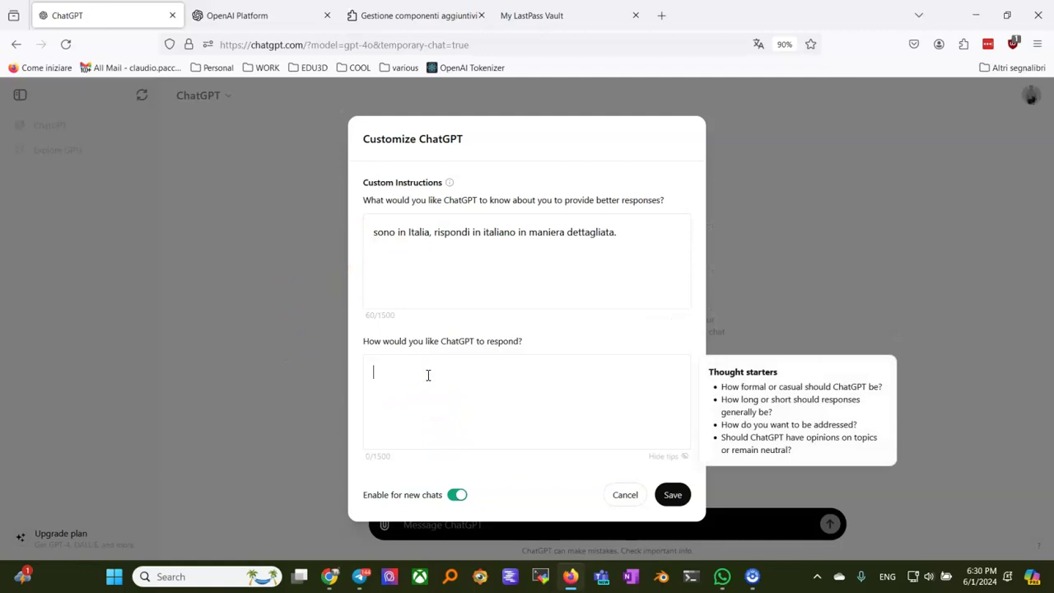
pyautogui.write('usa un tono informale, mna')
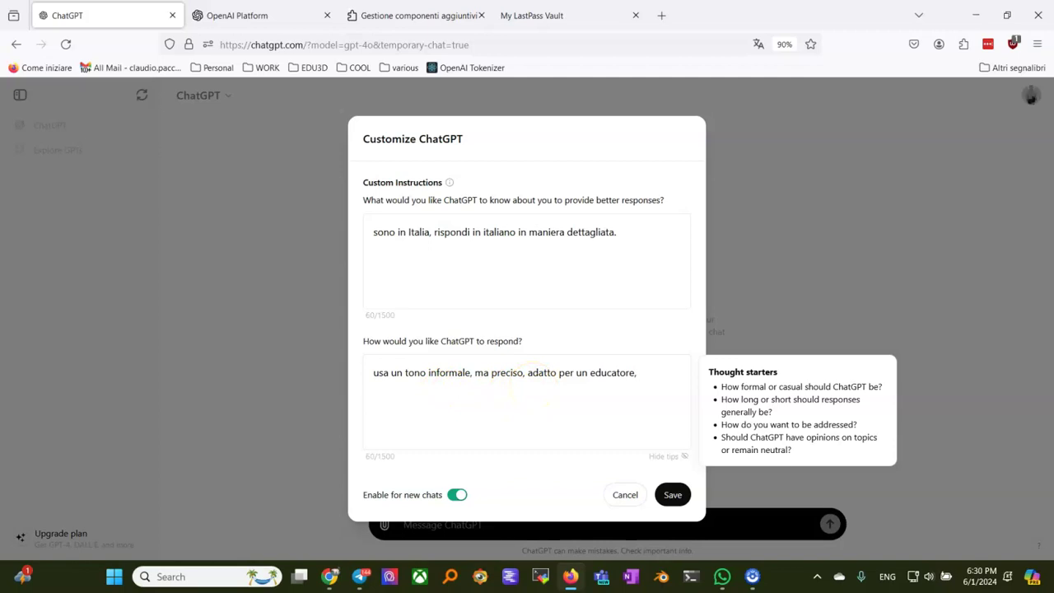
pyautogui.write('spe')
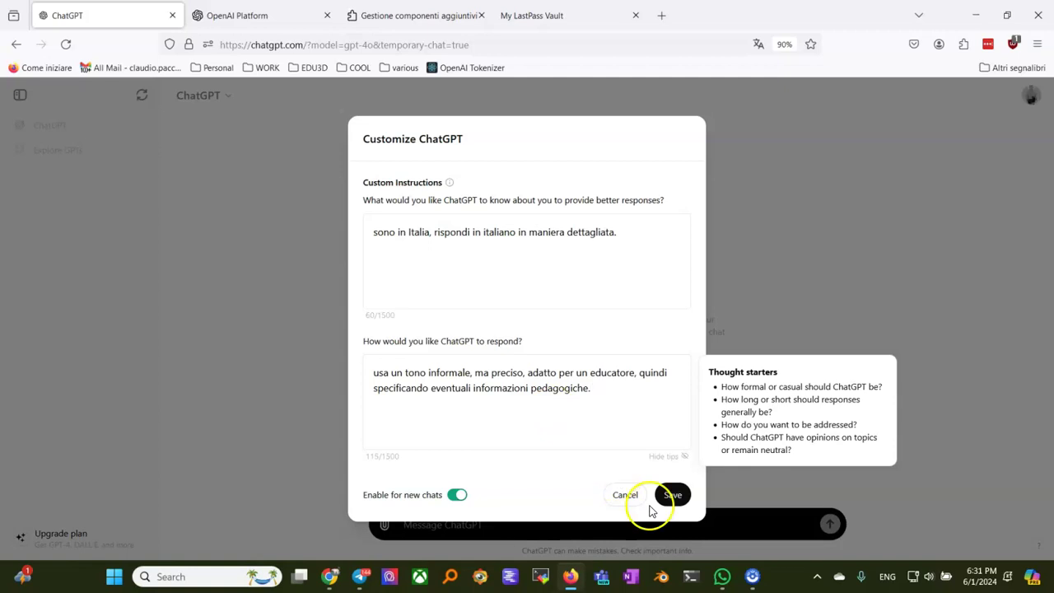
pyautogui.click(673, 494)
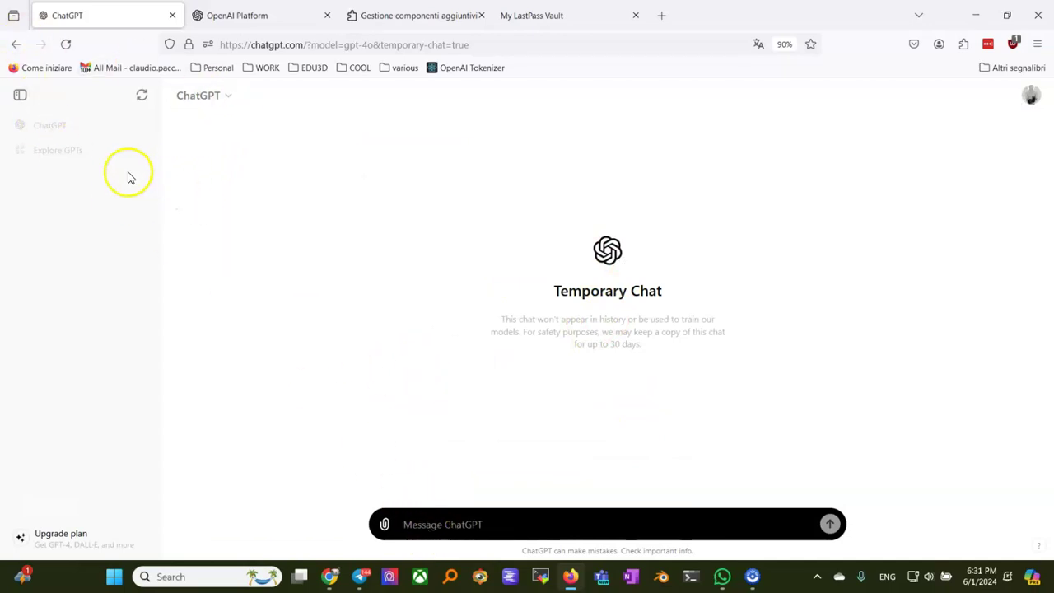
# - In the general settings, set the theme to Dark and the interface language to italiano
pyautogui.click(1030, 96)
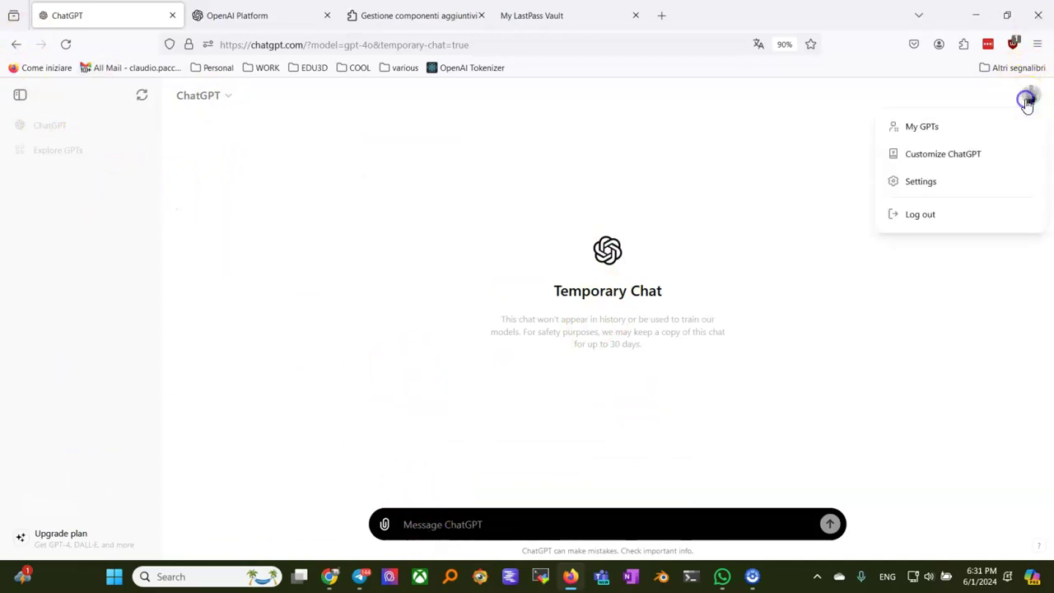
pyautogui.click(922, 182)
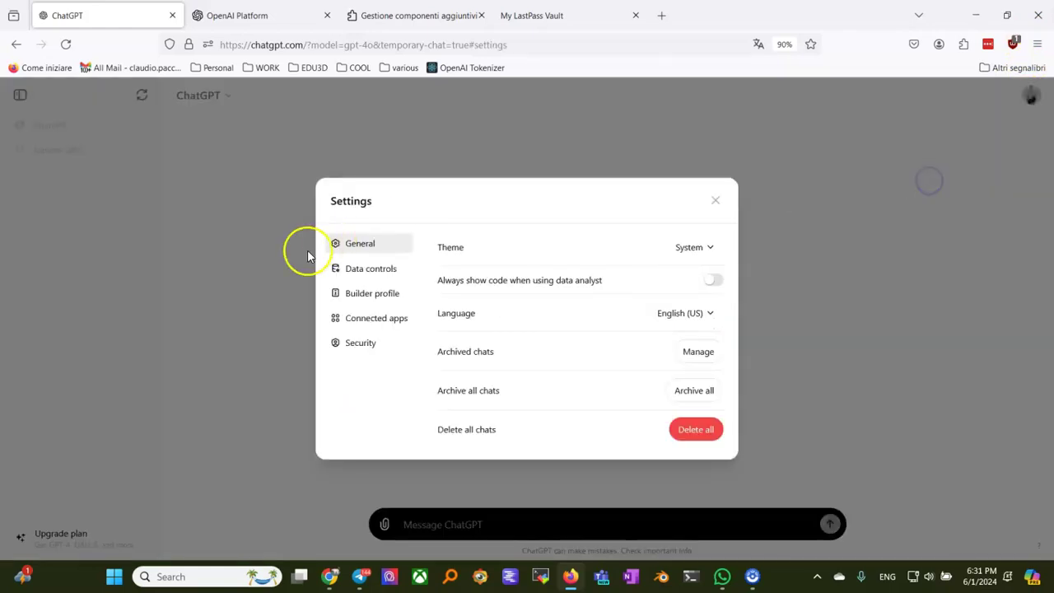
pyautogui.click(677, 253)
pyautogui.click(682, 303)
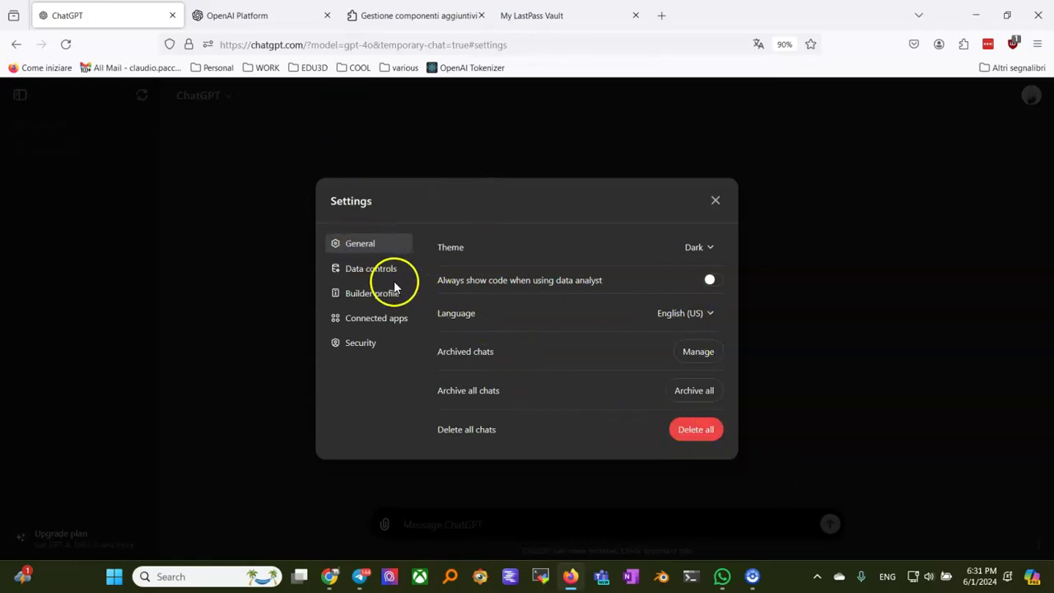
pyautogui.click(669, 316)
pyautogui.click(671, 339)
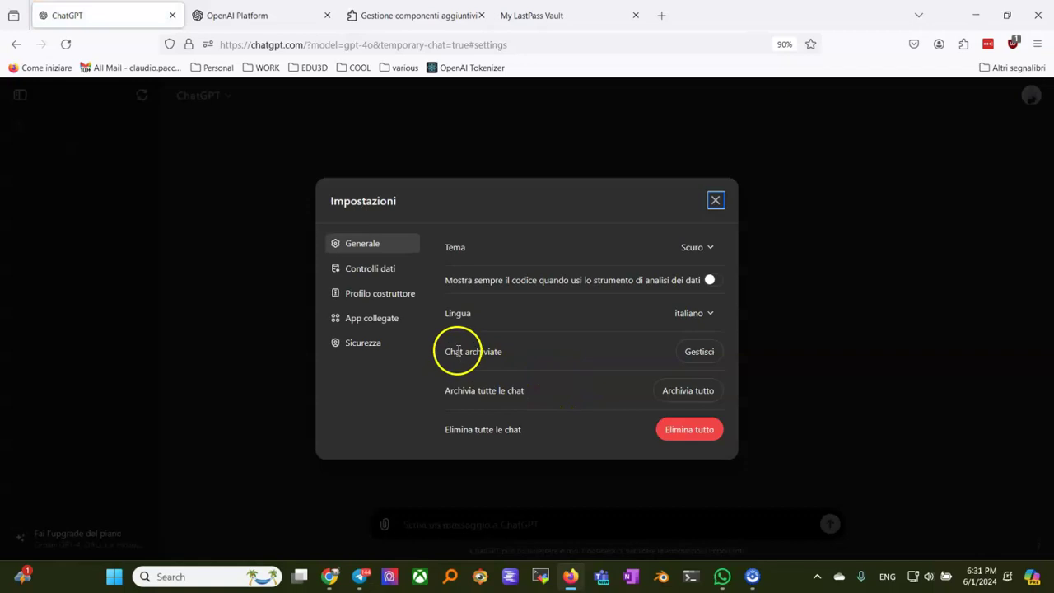
# - Turn off "Migliora il modello per tutti" in the data controls so chats are not used for training
pyautogui.click(360, 269)
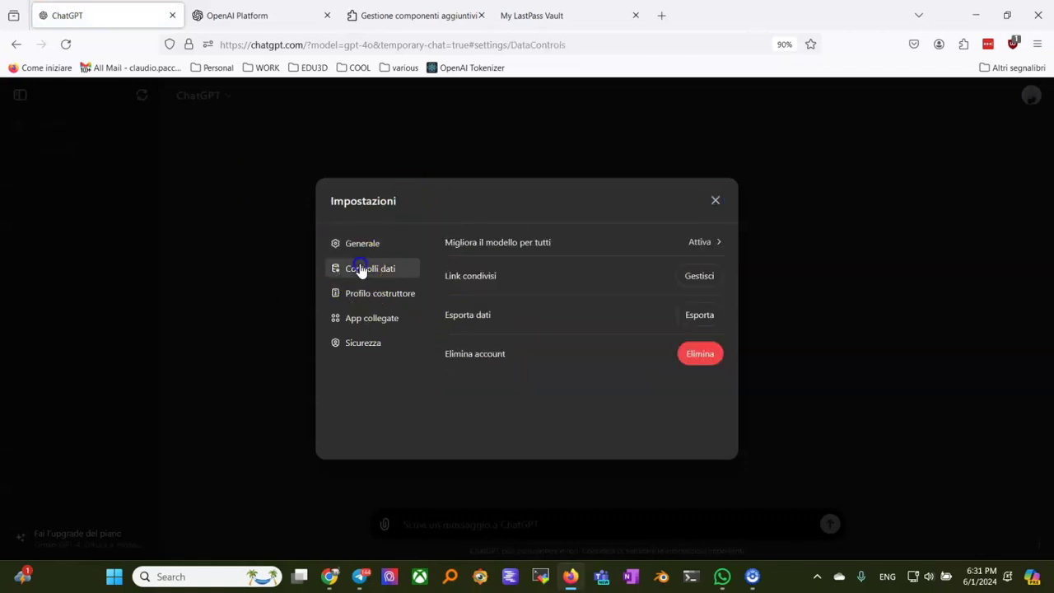
pyautogui.click(700, 241)
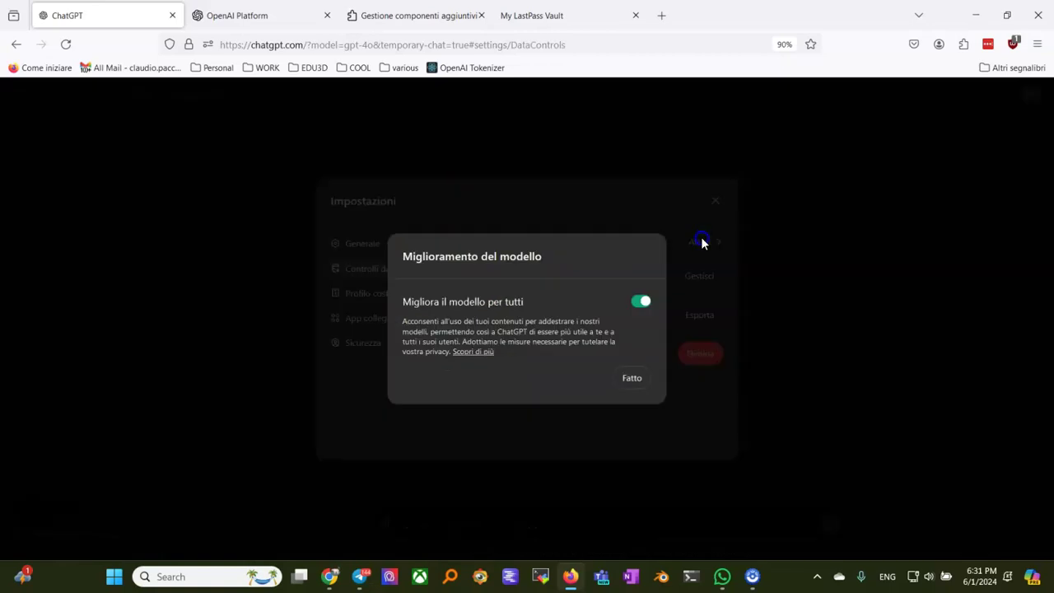
pyautogui.click(626, 307)
pyautogui.click(631, 380)
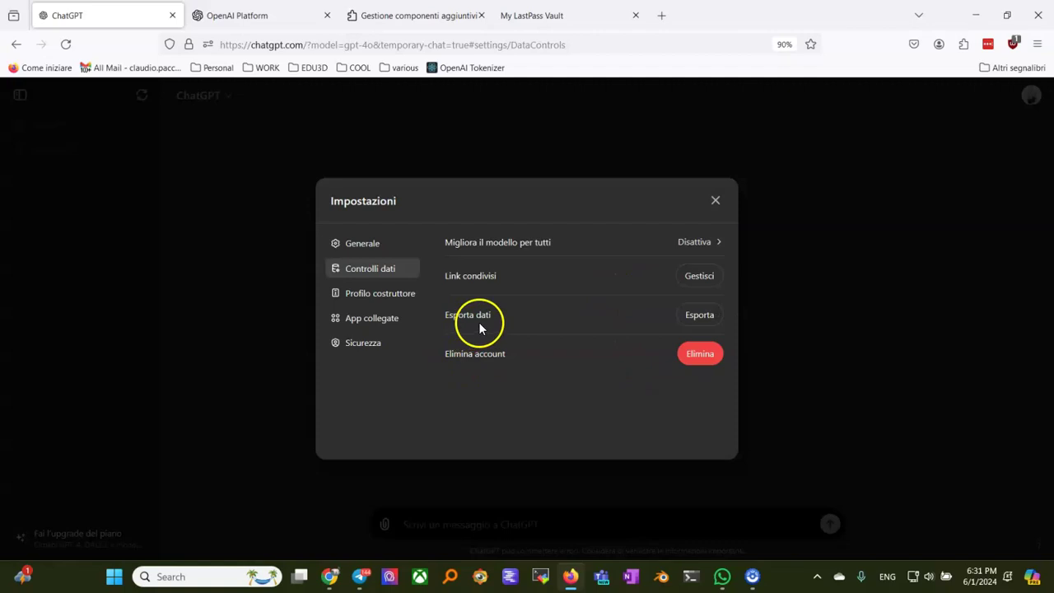
# - Review the builder profile, connected apps and security settings, and close the settings
pyautogui.click(371, 294)
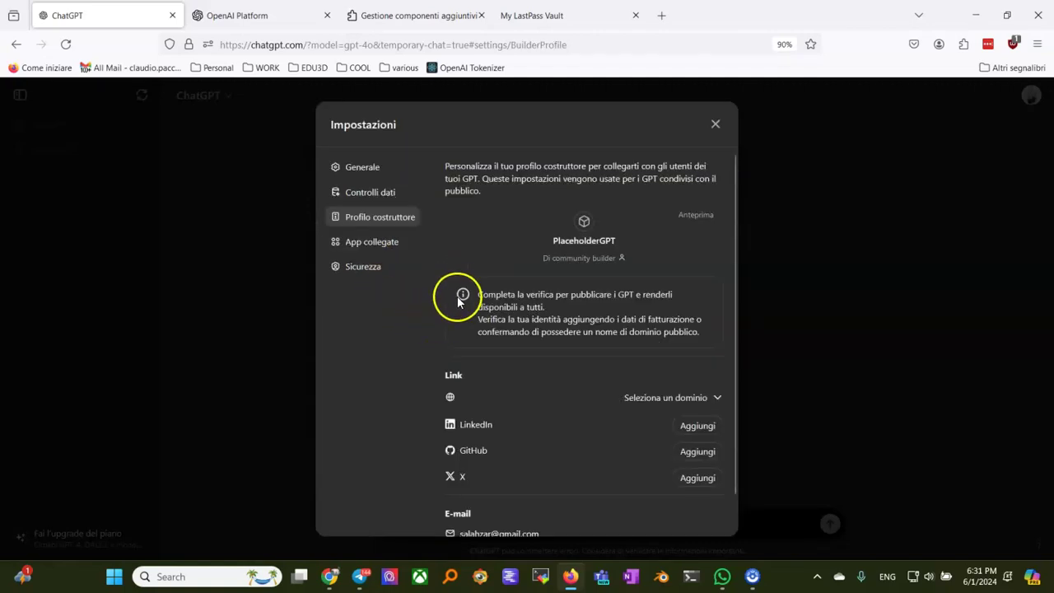
pyautogui.click(372, 242)
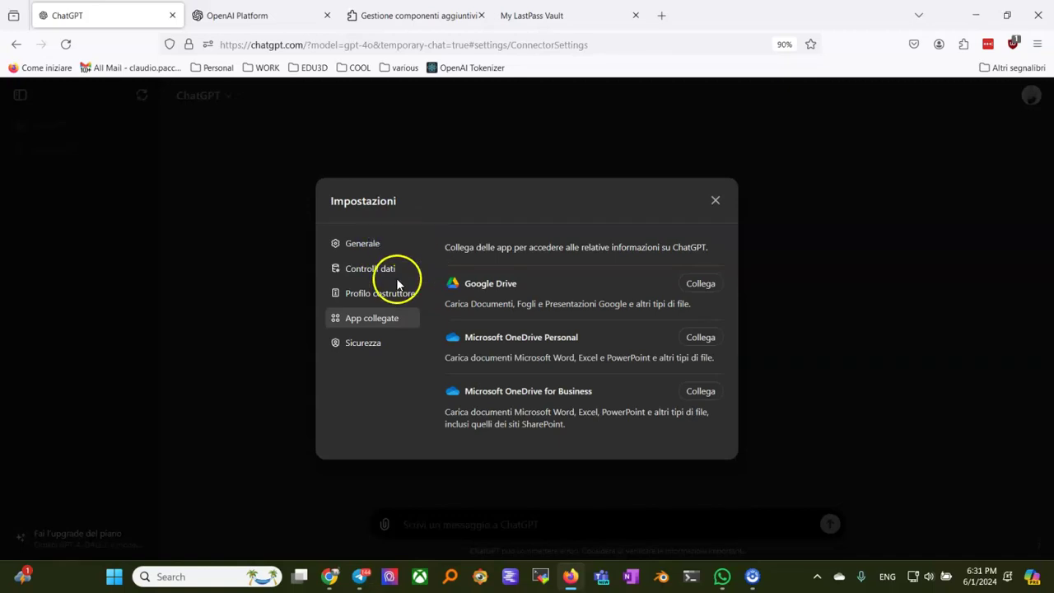
pyautogui.click(376, 343)
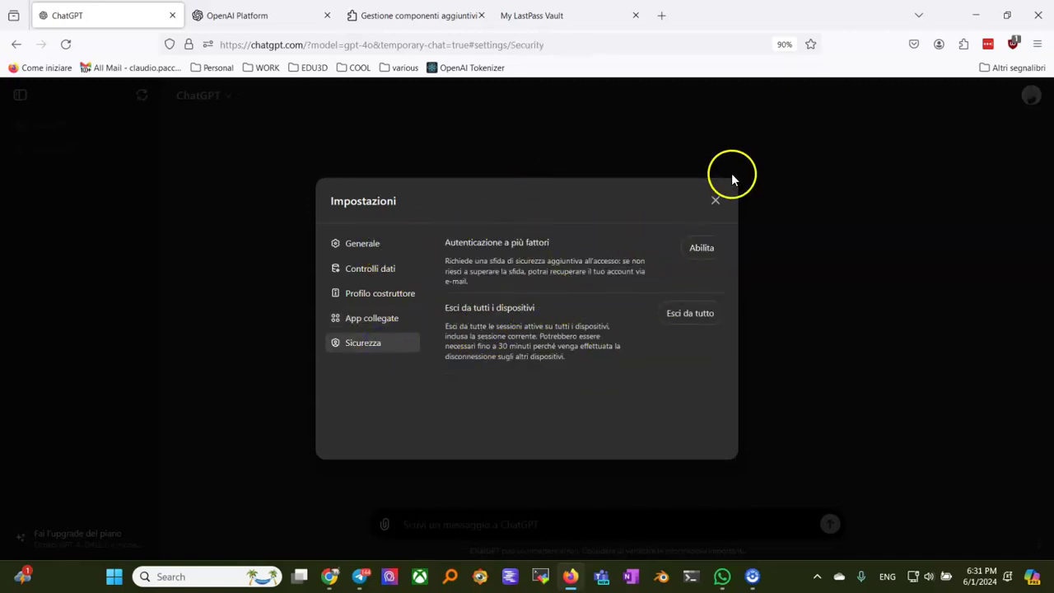
pyautogui.click(715, 201)
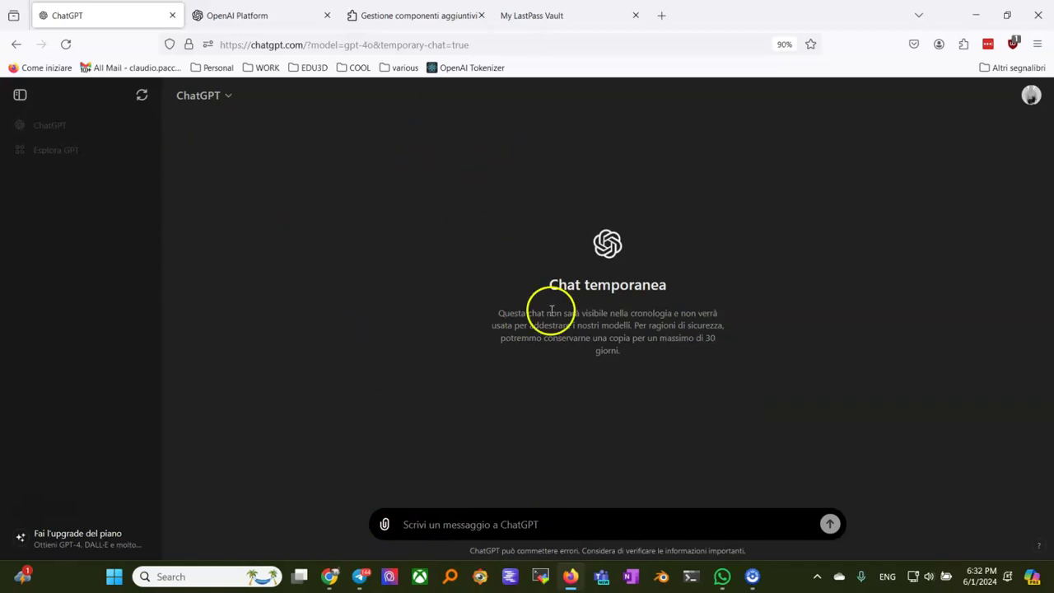
# - Write the prompt "spiega in modo elementare la dominazione ostrogota in italia" in the temporary chat
pyautogui.click(434, 522)
pyautogui.write('spieg')
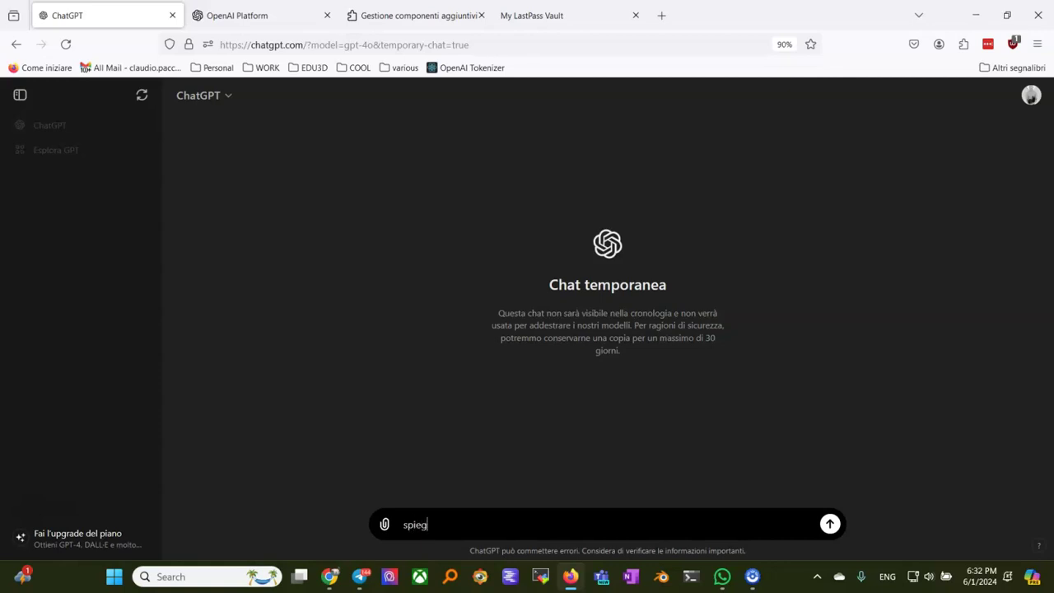
pyautogui.write('a in modo elementare')
pyautogui.click(385, 525)
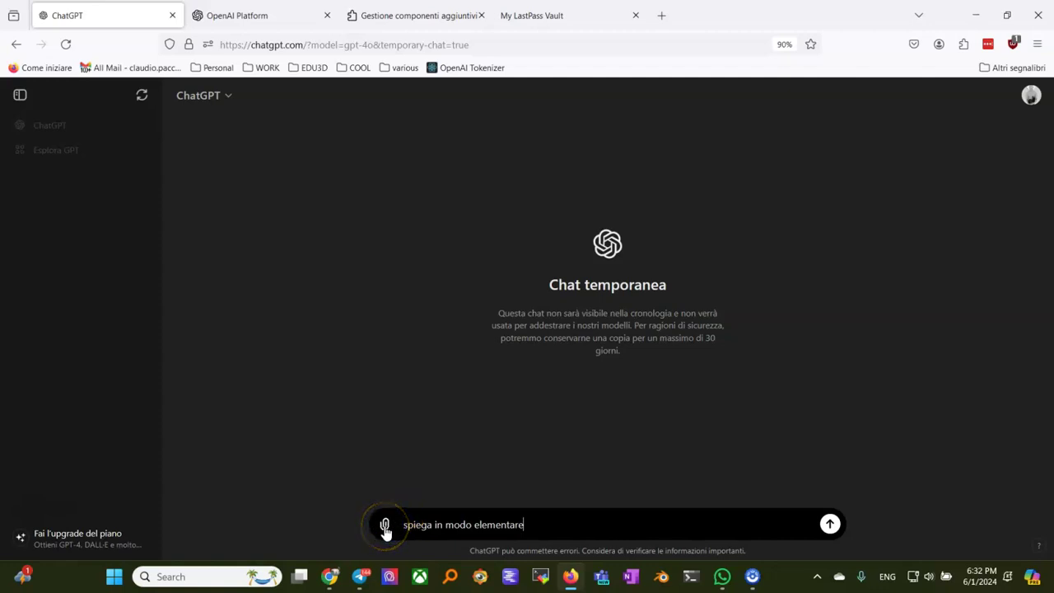
pyautogui.click(498, 512)
pyautogui.write('la dominazione ostrogota in italia')
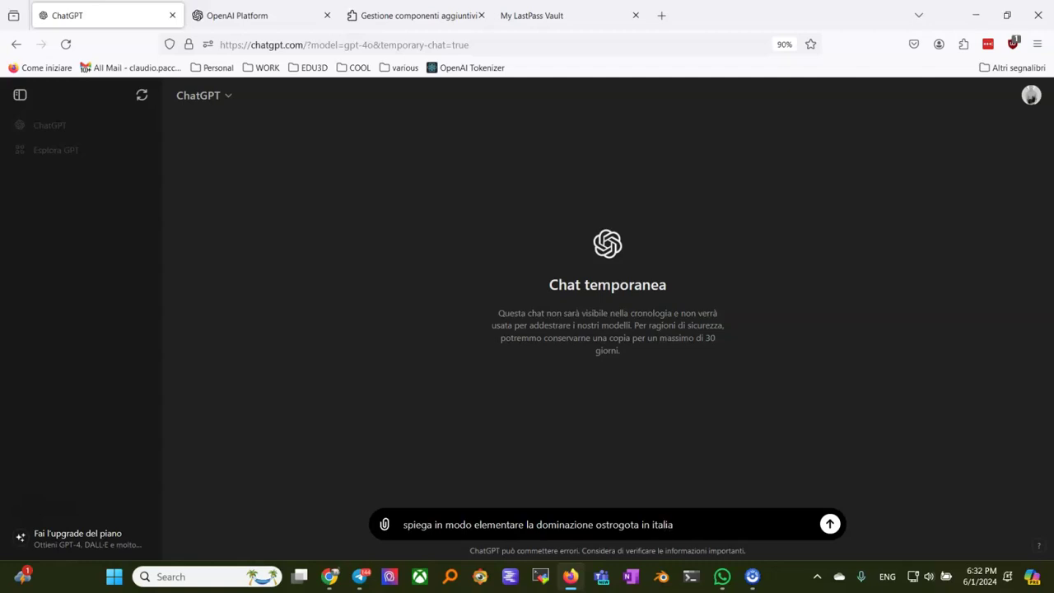
# - Extend the prompt with ", con una buona timeline, adatto per ragazzi e ragazze della 2a" and the school level
pyautogui.write(', con una buona timeline')
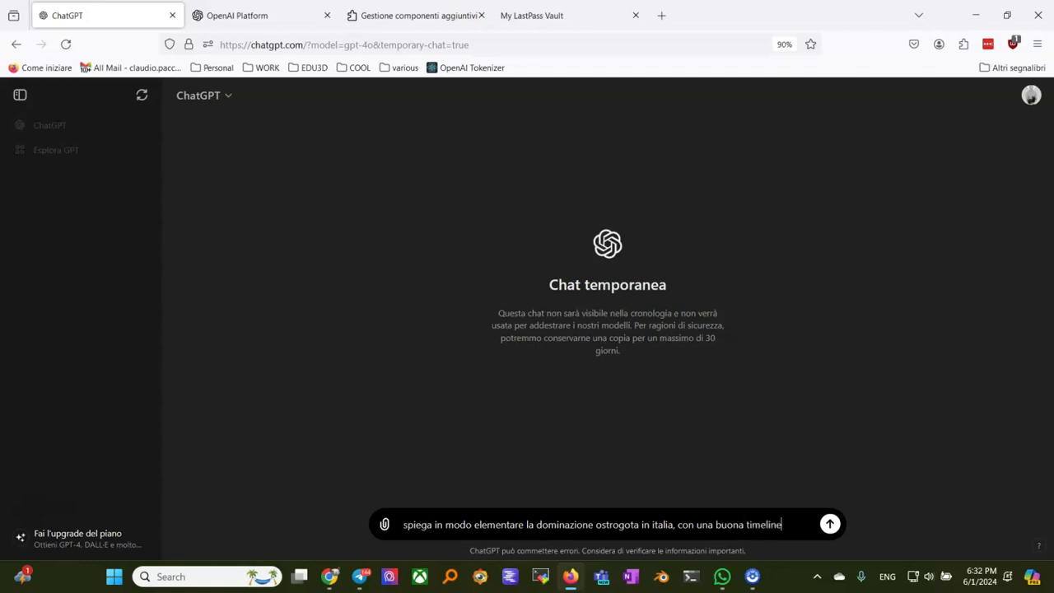
pyautogui.write(', adatto pe')
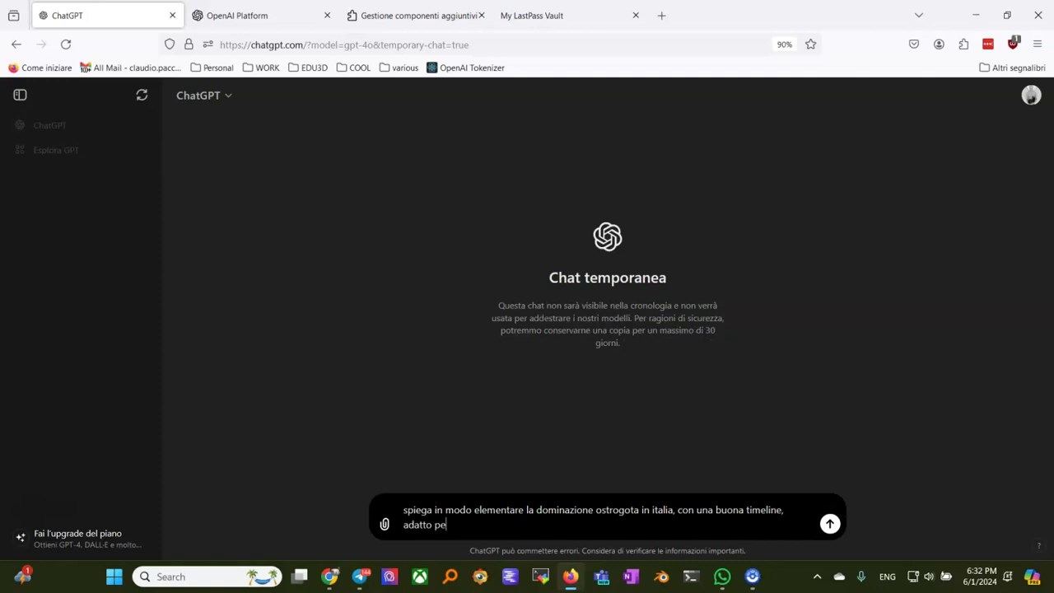
pyautogui.write('r ragazzi e ragazze dell')
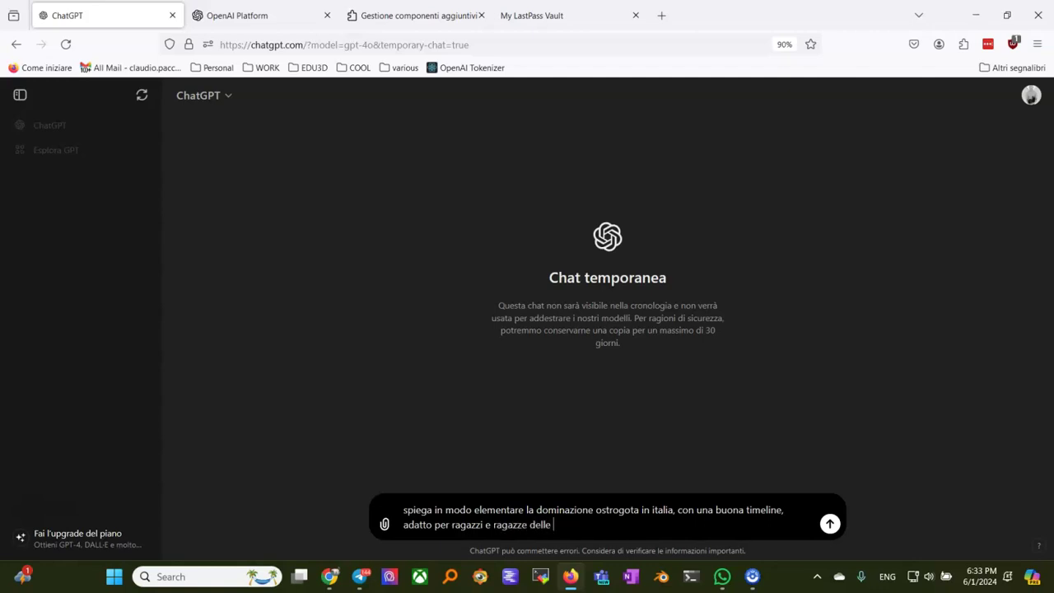
pyautogui.write('a 2a dsu')
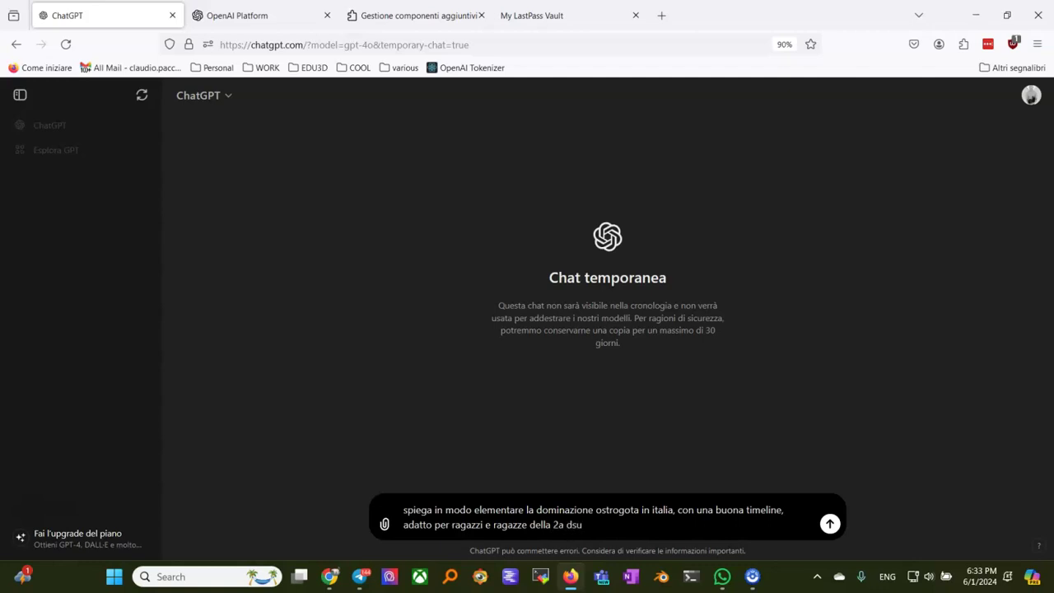